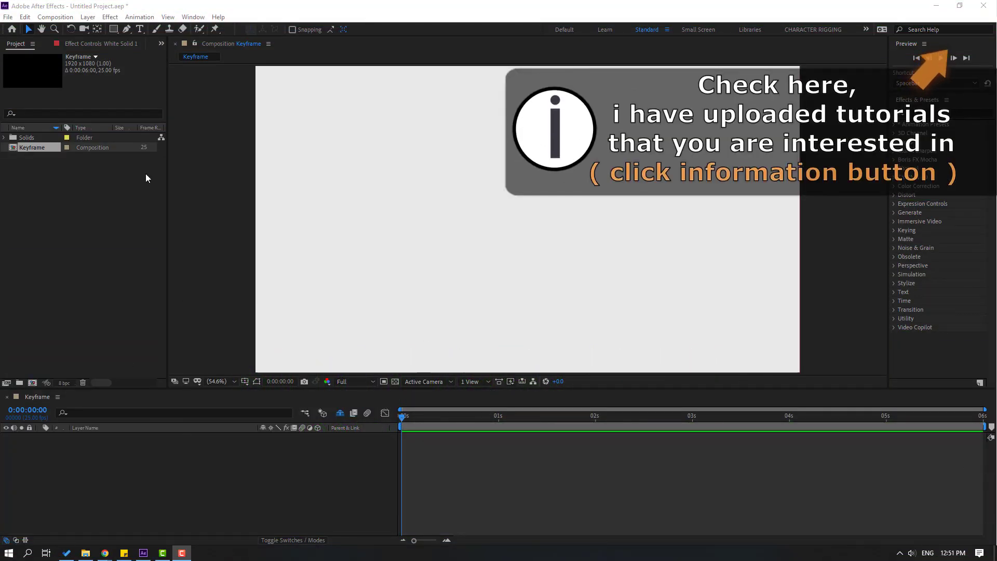
- Draw a green square near the lower left of the Keyframe comp with the Rectangle Tool
{"action": "left_click", "coordinate": [111, 28]}
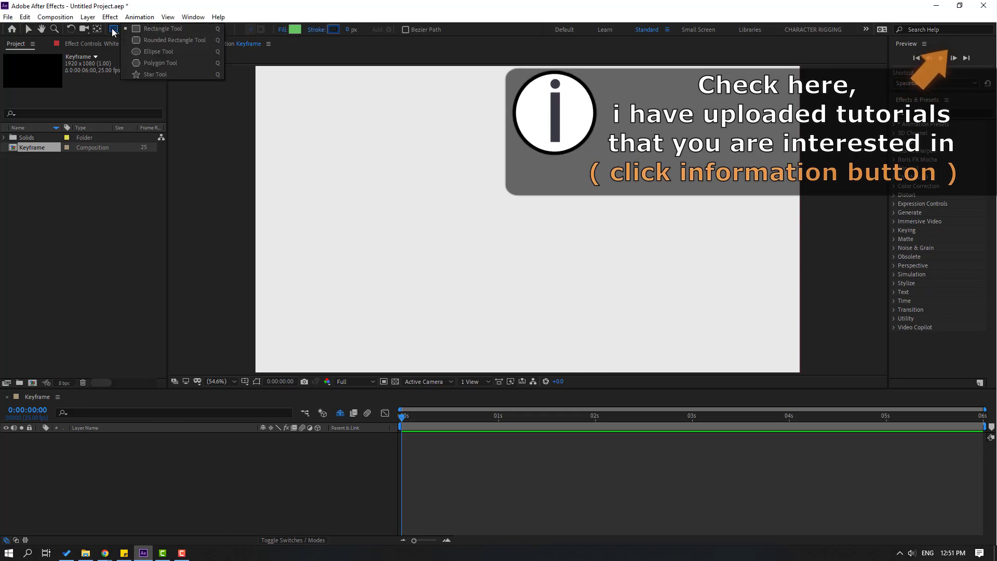
{"action": "left_click", "coordinate": [167, 29]}
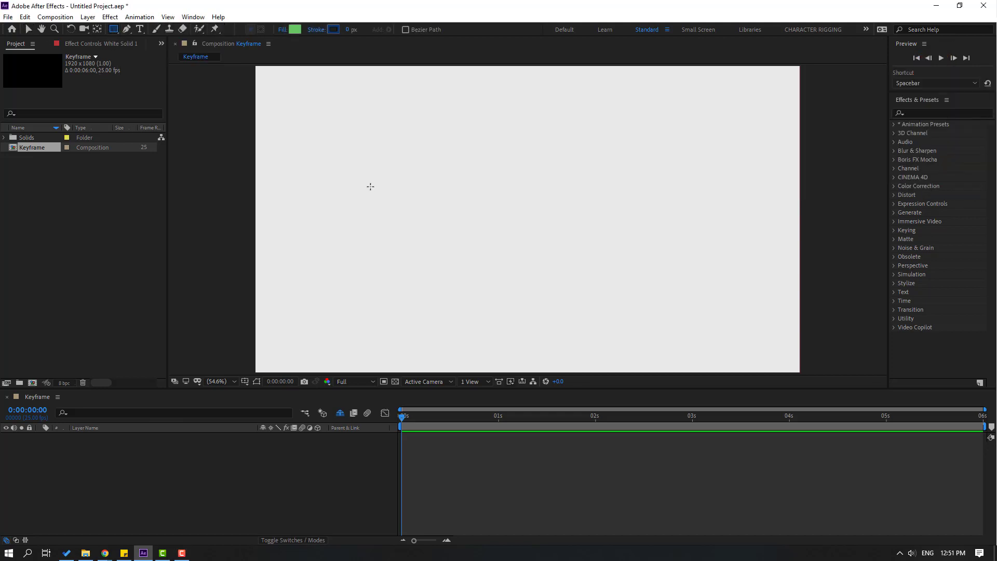
{"action": "left_click_drag", "start_coordinate": [285, 261], "coordinate": [350, 320]}
- Rename the new shape layer to 'cube'
{"action": "key", "text": "v"}
{"action": "left_click", "coordinate": [38, 438]}
{"action": "left_click", "coordinate": [39, 438]}
{"action": "left_click", "coordinate": [85, 435]}
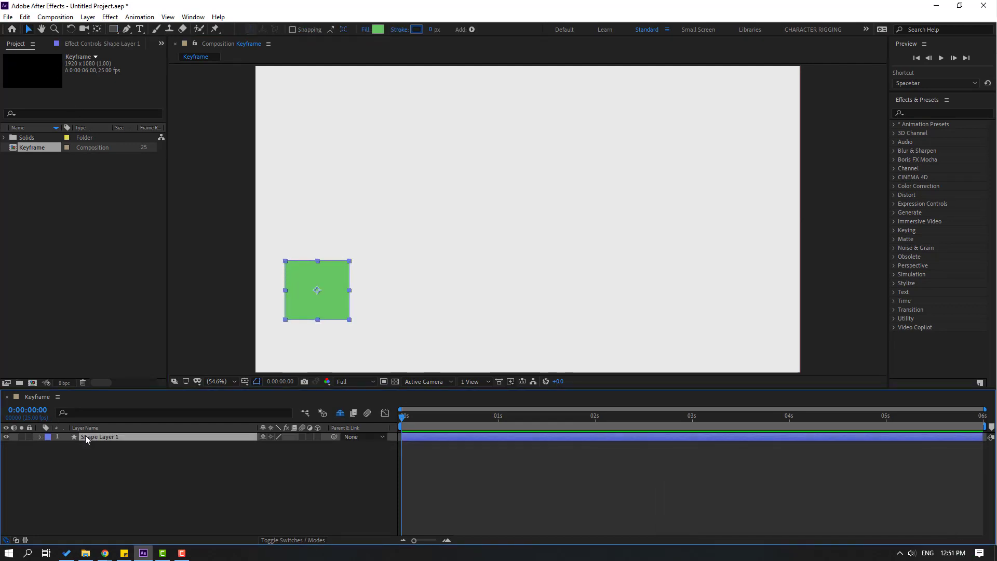
{"action": "key", "text": "Return"}
{"action": "type", "text": "cube"}
{"action": "key", "text": "Return"}
{"action": "left_click", "coordinate": [32, 164]}
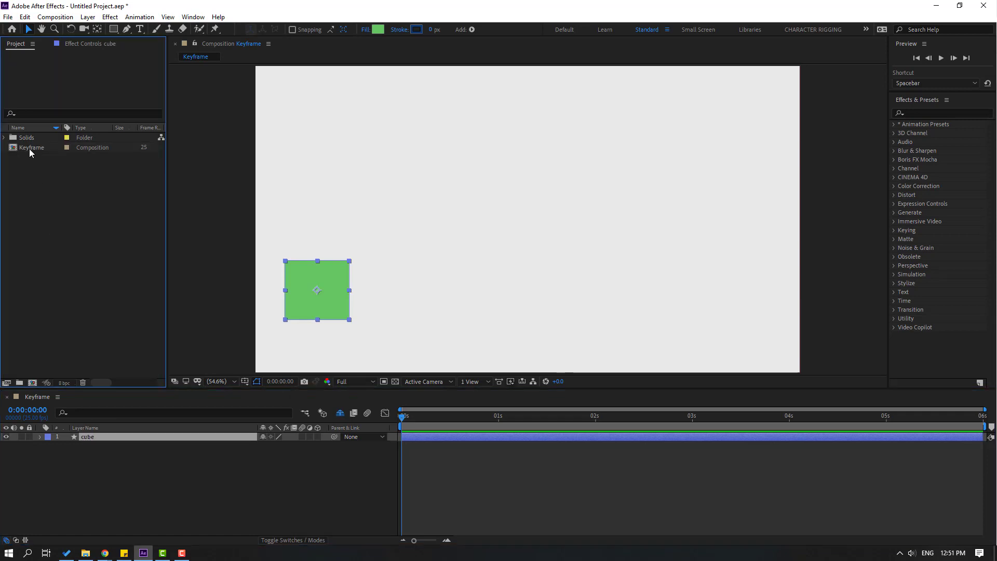
- Duplicate the Keyframe composition twice, creating Keyframe 2 and Keyframe 3
{"action": "left_click", "coordinate": [28, 149]}
{"action": "key", "text": "ctrl+d"}
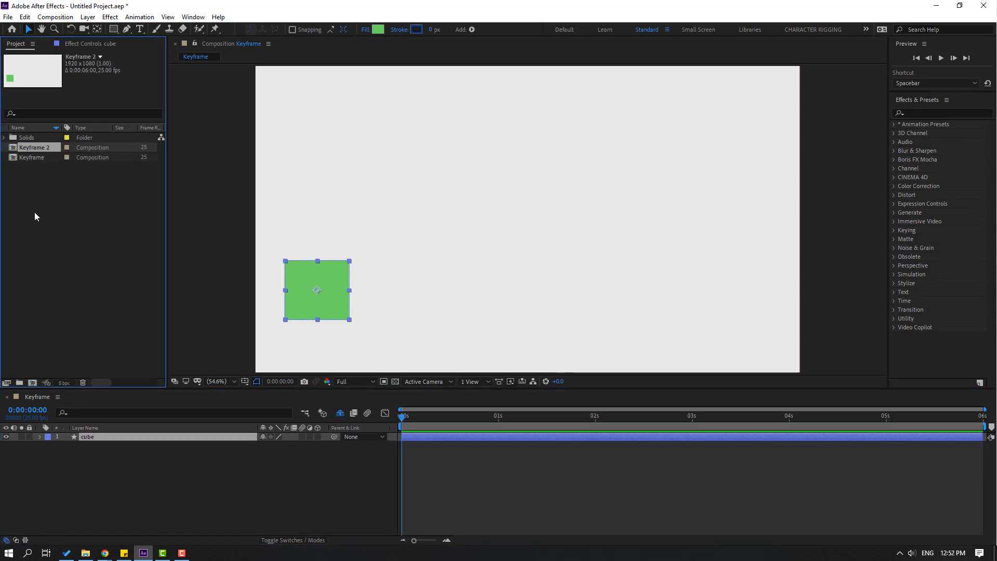
{"action": "key", "text": "ctrl+d"}
{"action": "left_click", "coordinate": [46, 214]}
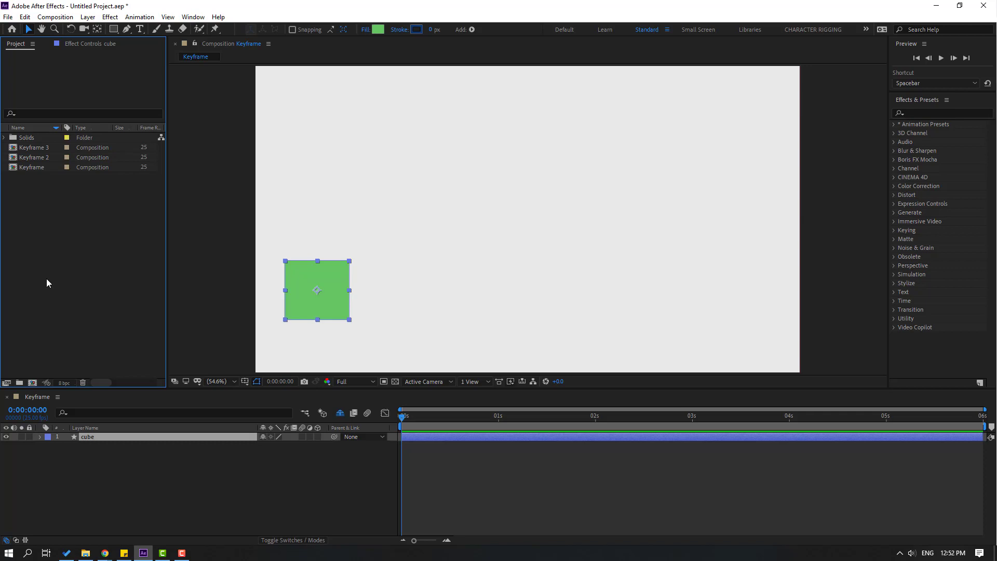
- Rename the original composition to 'Keyframe 1' and select its cube layer
{"action": "left_click", "coordinate": [39, 167]}
{"action": "key", "text": "Return"}
{"action": "type", "text": "1"}
{"action": "left_click", "coordinate": [74, 247]}
{"action": "left_click", "coordinate": [106, 491]}
{"action": "left_click", "coordinate": [90, 438]}
- Set cube Position keyframes at 0s, 0:00:00:23 and 0:00:02:05 along an S-shaped path
{"action": "key", "text": "p"}
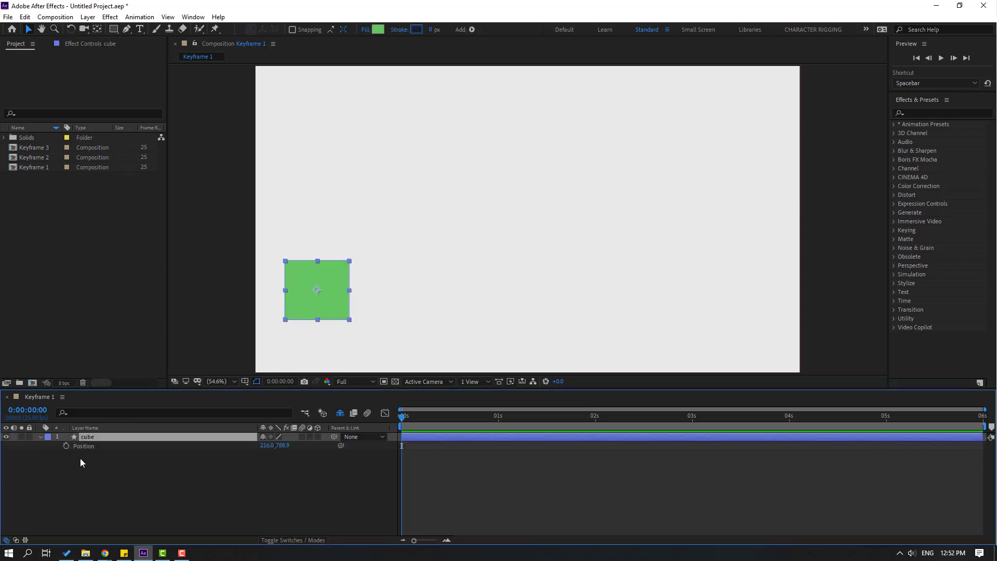
{"action": "left_click", "coordinate": [66, 446]}
{"action": "left_click_drag", "start_coordinate": [494, 418], "coordinate": [491, 419]}
{"action": "left_click_drag", "start_coordinate": [322, 317], "coordinate": [799, 182]}
{"action": "left_click", "coordinate": [545, 420]}
{"action": "left_click", "coordinate": [549, 421]}
{"action": "left_click", "coordinate": [615, 418]}
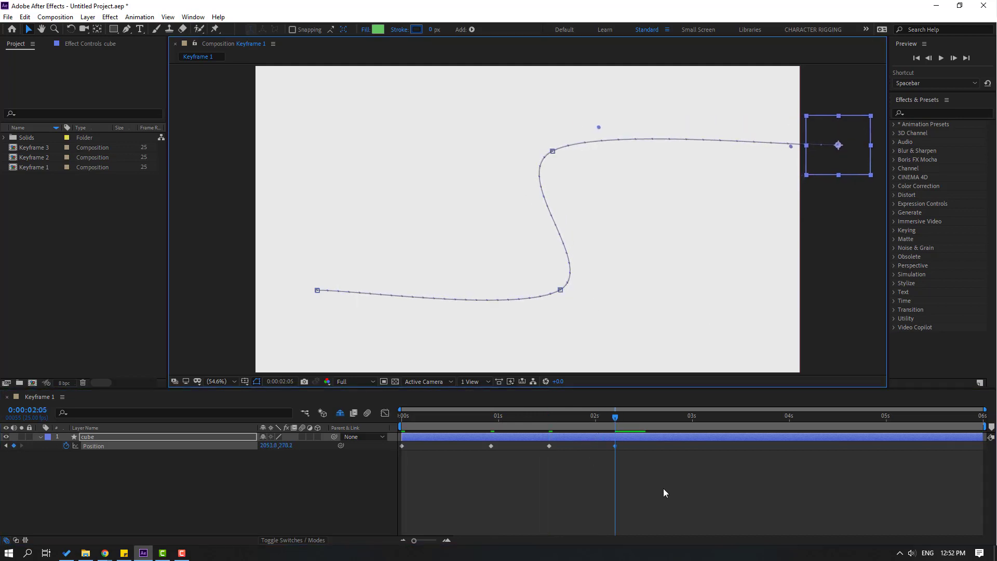
- Preview the Keyframe 1 animation, then stop playback
{"action": "key", "text": "space"}
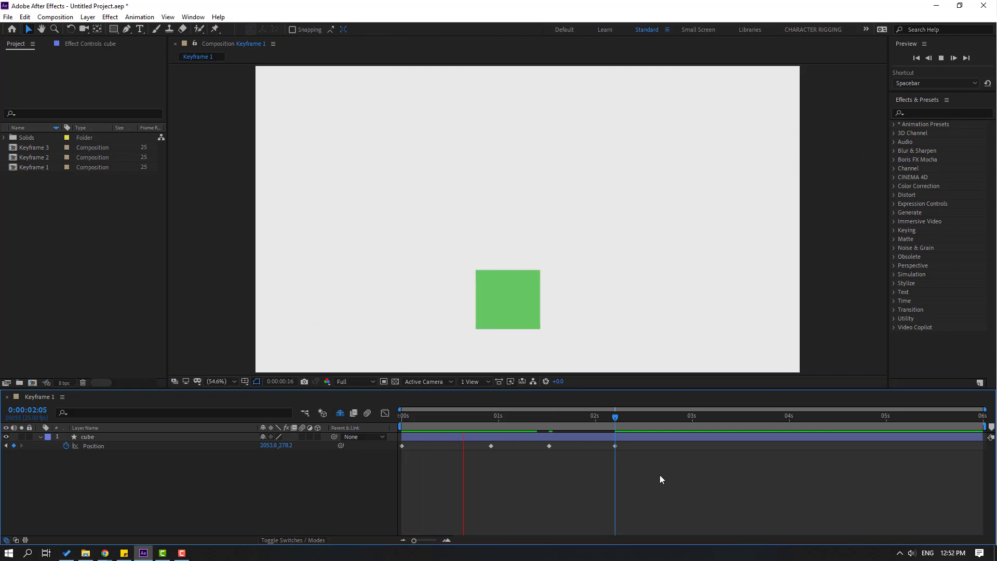
{"action": "left_click", "coordinate": [622, 438]}
{"action": "key", "text": "space"}
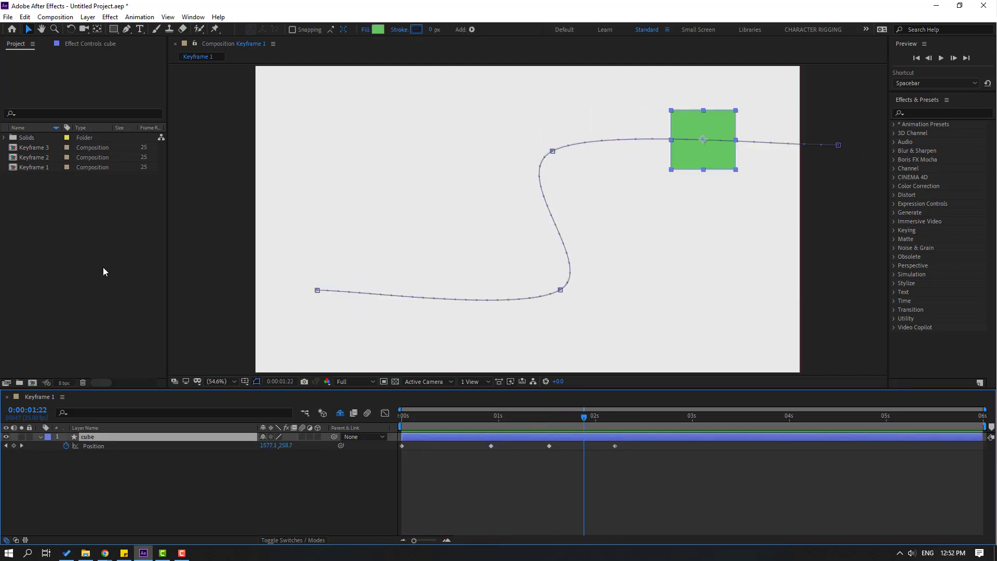
- In Keyframe 2, reveal the cube's Position and set its first keyframe at 0s
{"action": "double_click", "coordinate": [31, 157]}
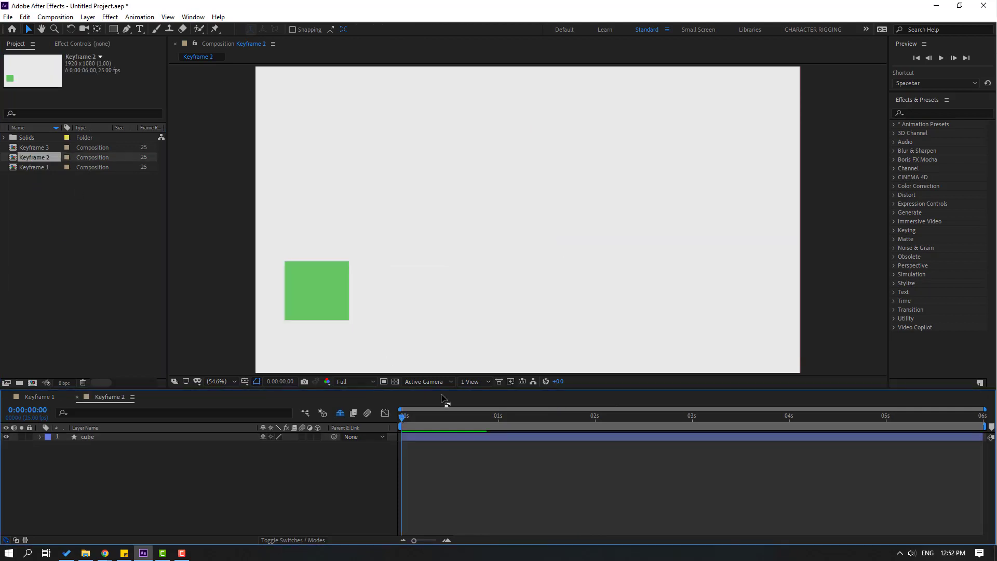
{"action": "left_click", "coordinate": [162, 440]}
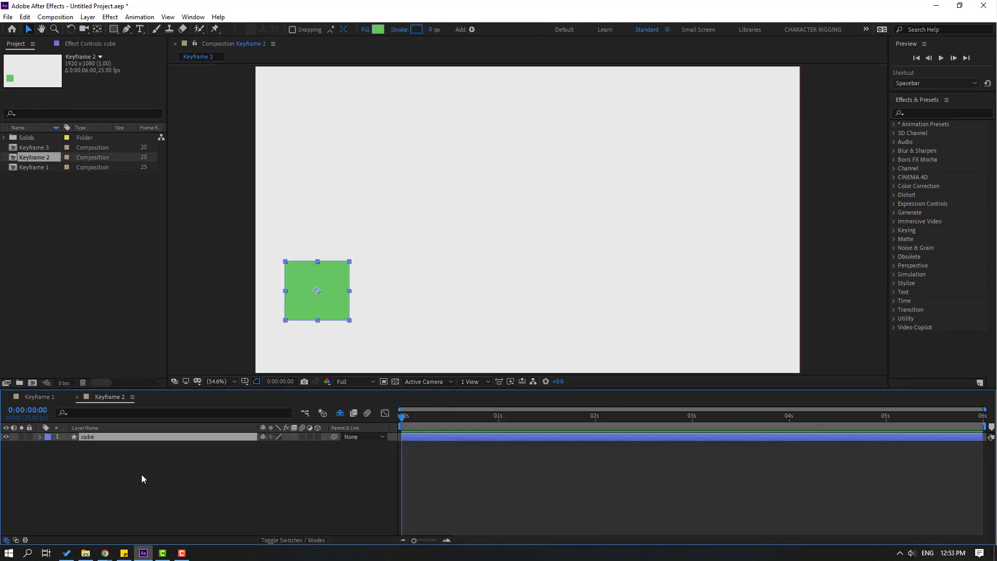
{"action": "key", "text": "p"}
{"action": "left_click", "coordinate": [66, 446]}
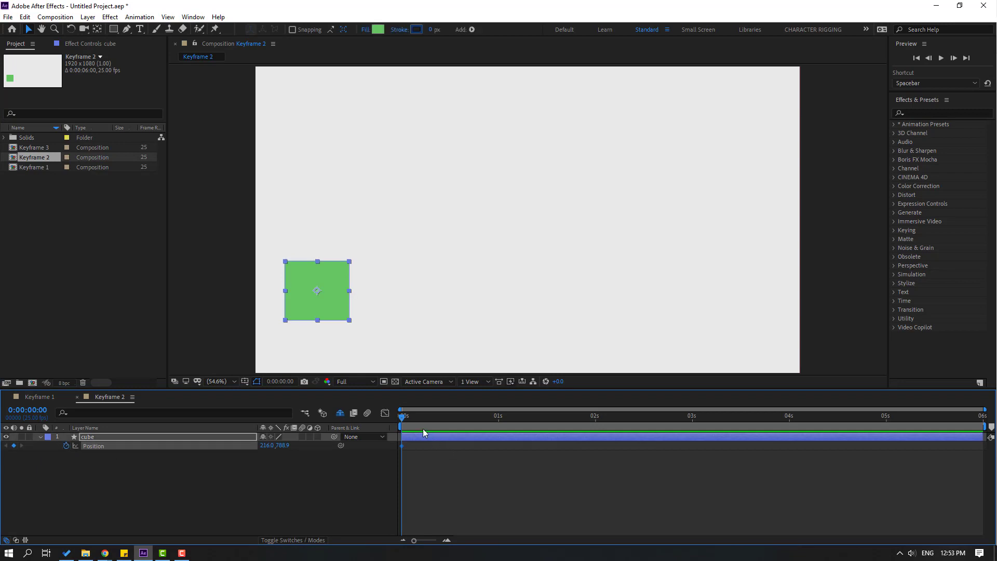
- Add Position keyframes at 0:00:01:02, 0:00:02:02, 0:00:03:09 and 04:15, ending past the right edge
{"action": "left_click", "coordinate": [507, 422]}
{"action": "left_click_drag", "start_coordinate": [313, 316], "coordinate": [443, 179]}
{"action": "left_click_drag", "start_coordinate": [522, 423], "coordinate": [603, 420]}
{"action": "left_click_drag", "start_coordinate": [469, 179], "coordinate": [857, 340]}
{"action": "left_click", "coordinate": [727, 414]}
{"action": "left_click", "coordinate": [848, 415]}
- Preview the wavy animation, return to the first frame, and select the Position keyframes
{"action": "left_click", "coordinate": [885, 488]}
{"action": "key", "text": "space"}
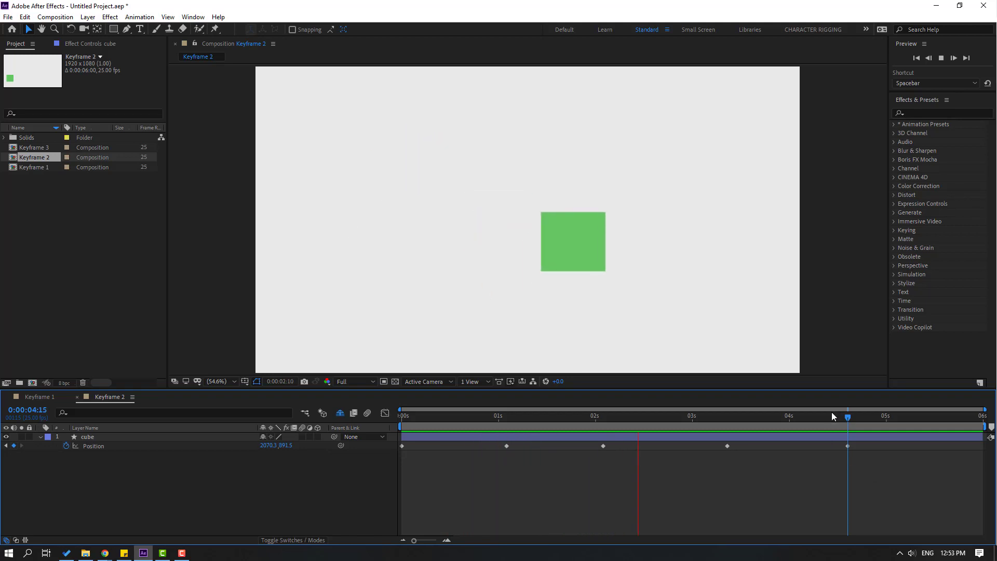
{"action": "left_click", "coordinate": [463, 418]}
{"action": "key", "text": "Home"}
{"action": "left_click", "coordinate": [157, 444]}
{"action": "left_click", "coordinate": [104, 445]}
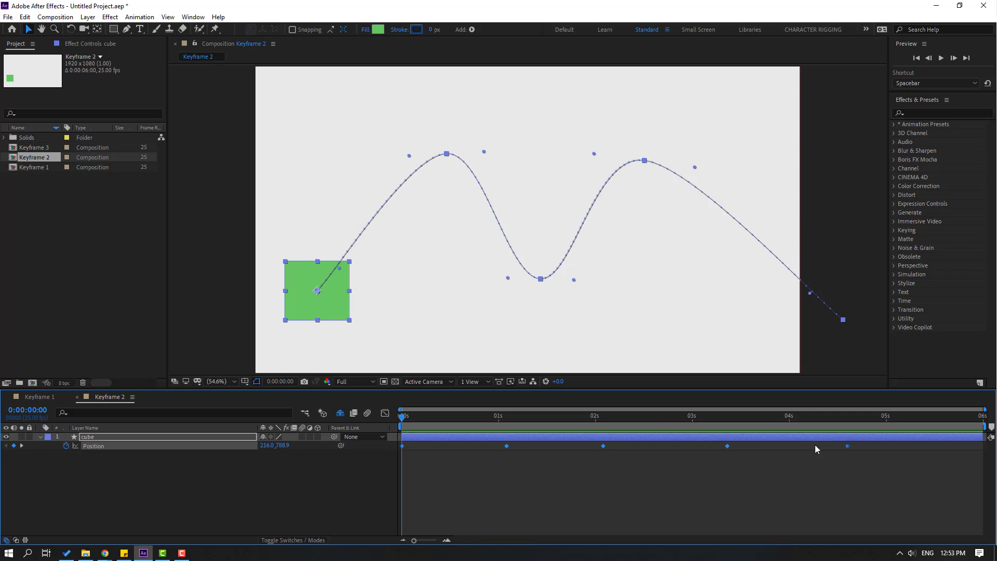
- Apply Easy Ease to all five cube Position keyframes
{"action": "left_click_drag", "start_coordinate": [866, 445], "coordinate": [390, 466]}
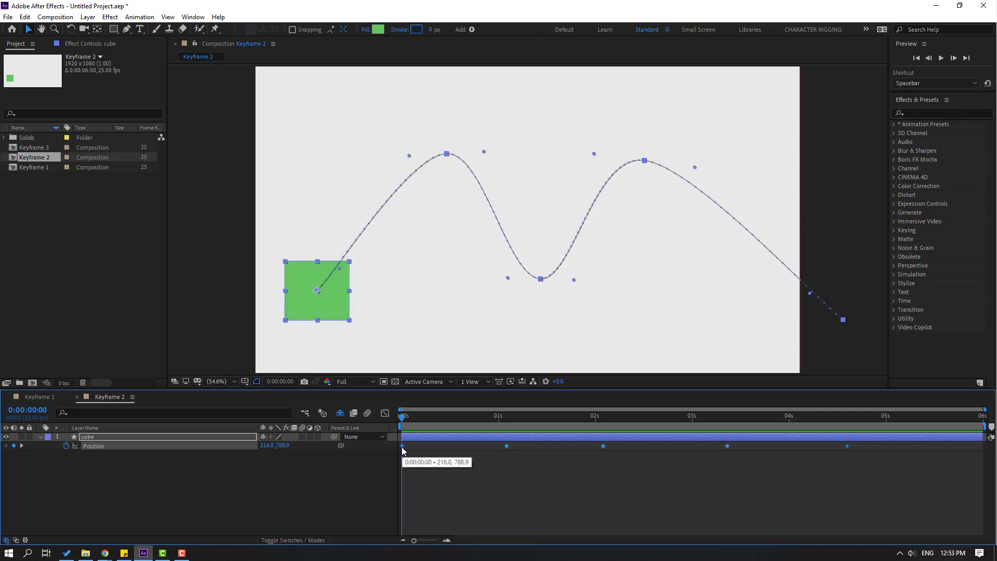
{"action": "right_click", "coordinate": [402, 446]}
{"action": "mouse_move", "coordinate": [457, 439]}
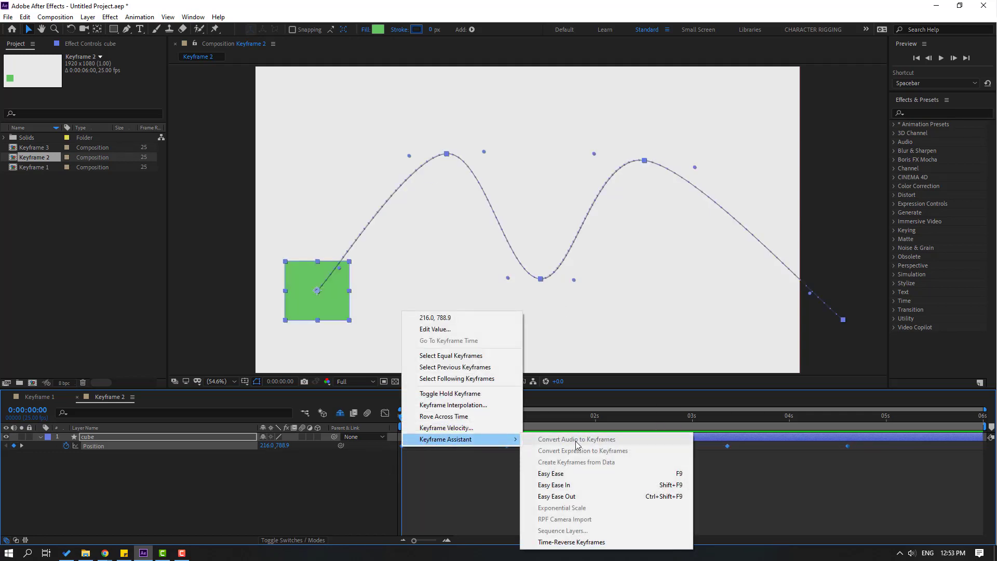
{"action": "left_click", "coordinate": [575, 473]}
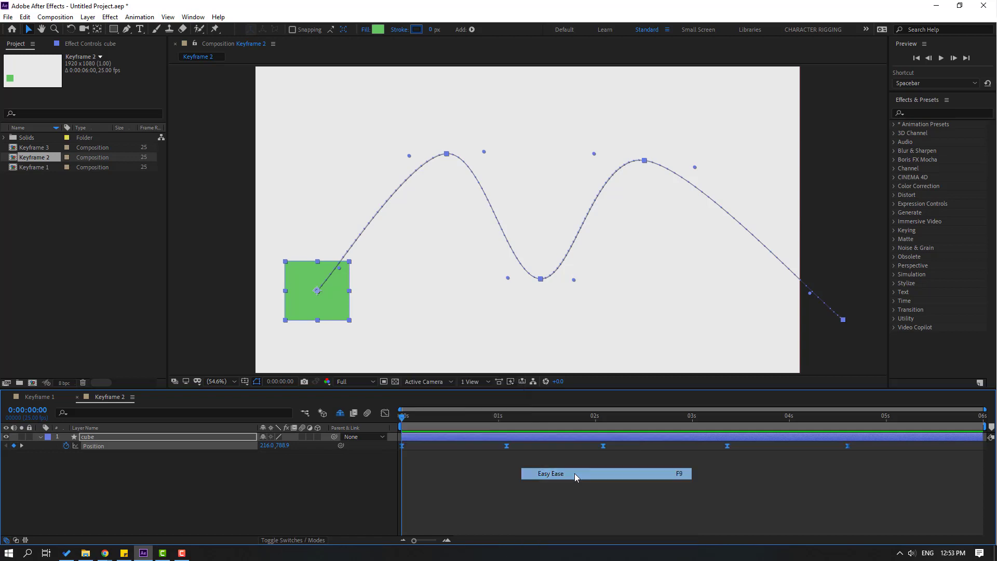
- Set the keyframes' spatial interpolation to Linear in Keyframe Interpolation
{"action": "right_click", "coordinate": [403, 446]}
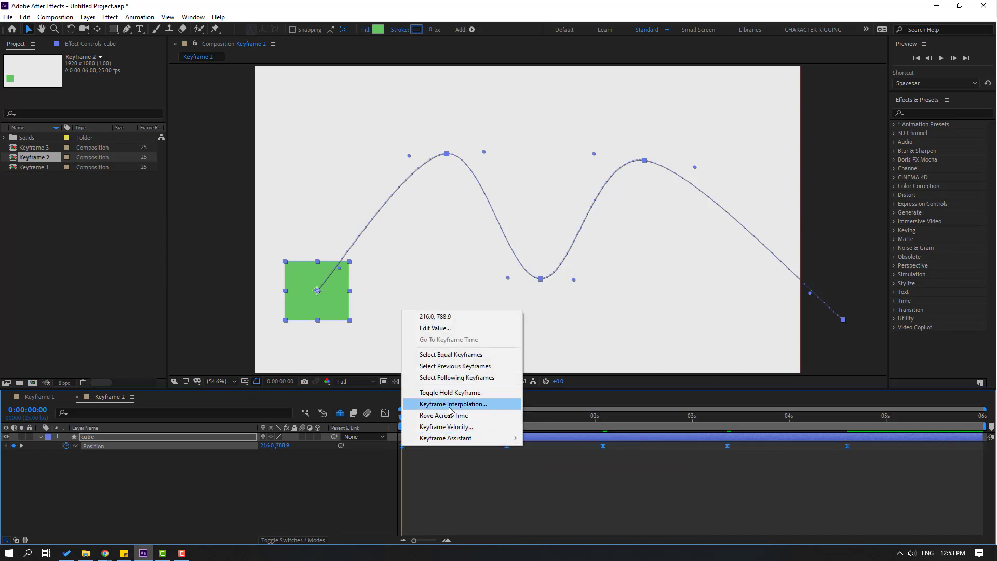
{"action": "left_click", "coordinate": [483, 405]}
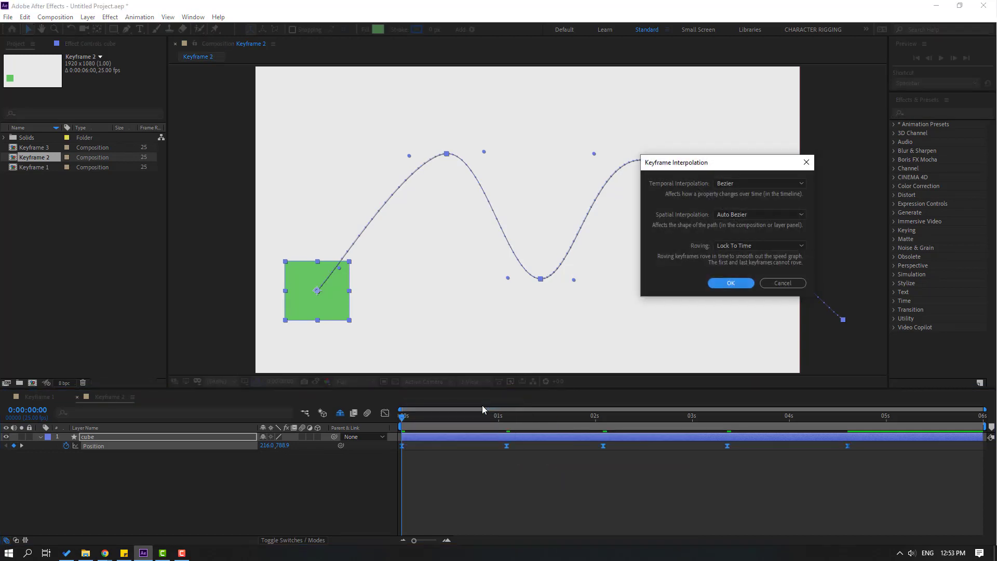
{"action": "left_click", "coordinate": [742, 214]}
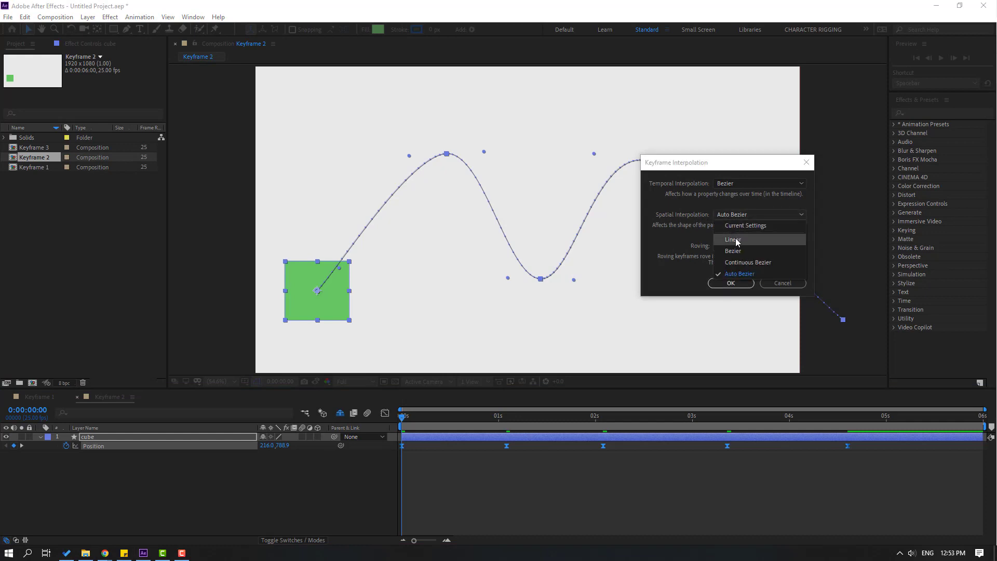
{"action": "left_click", "coordinate": [736, 239]}
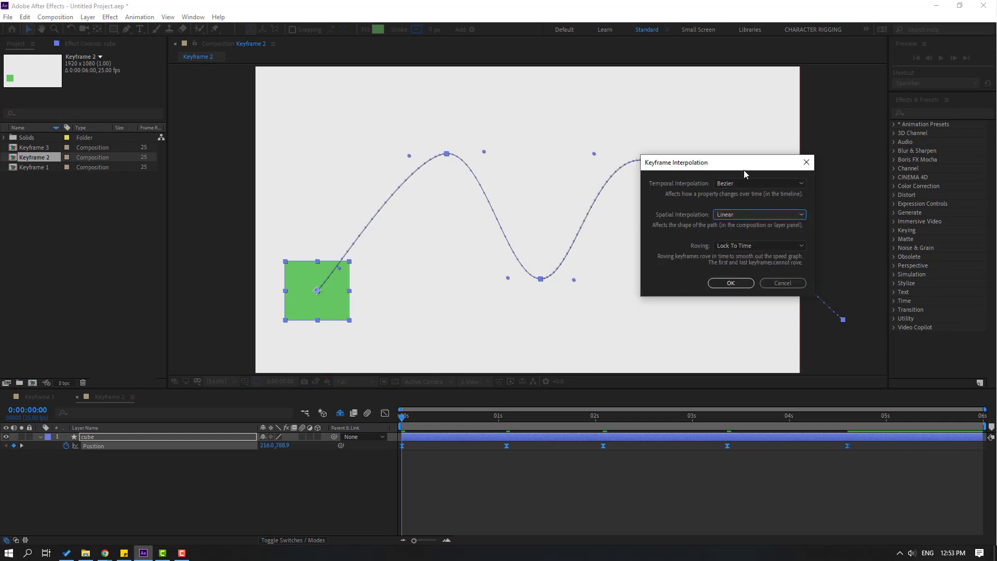
{"action": "left_click_drag", "start_coordinate": [743, 170], "coordinate": [705, 255]}
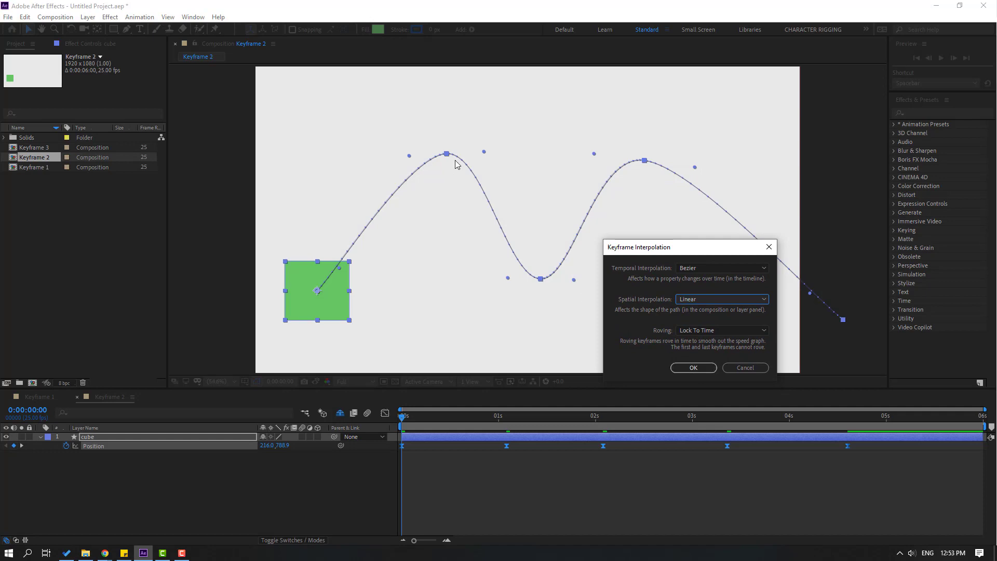
- Confirm Linear spatial interpolation and preview the Keyframe 2 animation
{"action": "left_click", "coordinate": [696, 370]}
{"action": "left_click", "coordinate": [574, 485]}
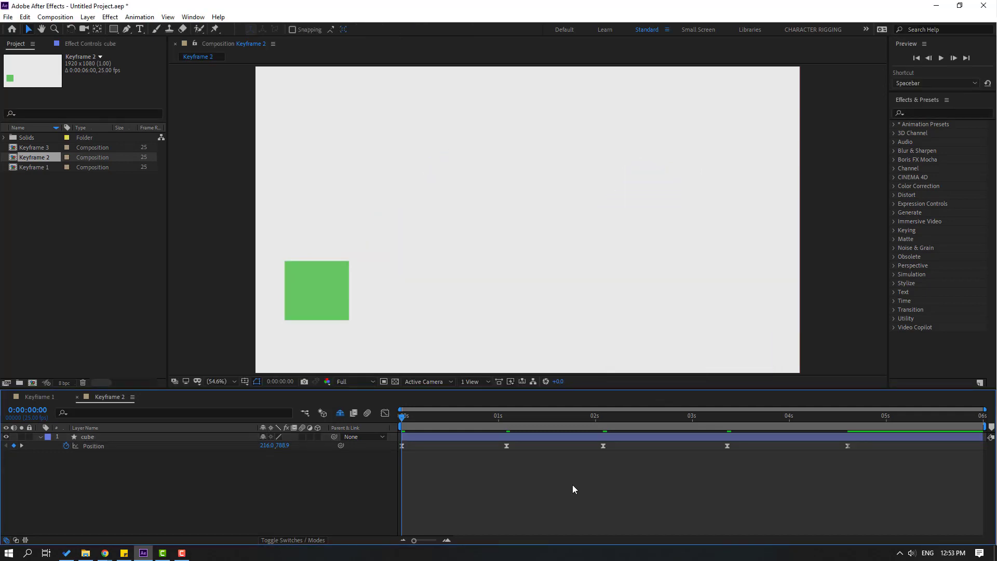
{"action": "key", "text": "space"}
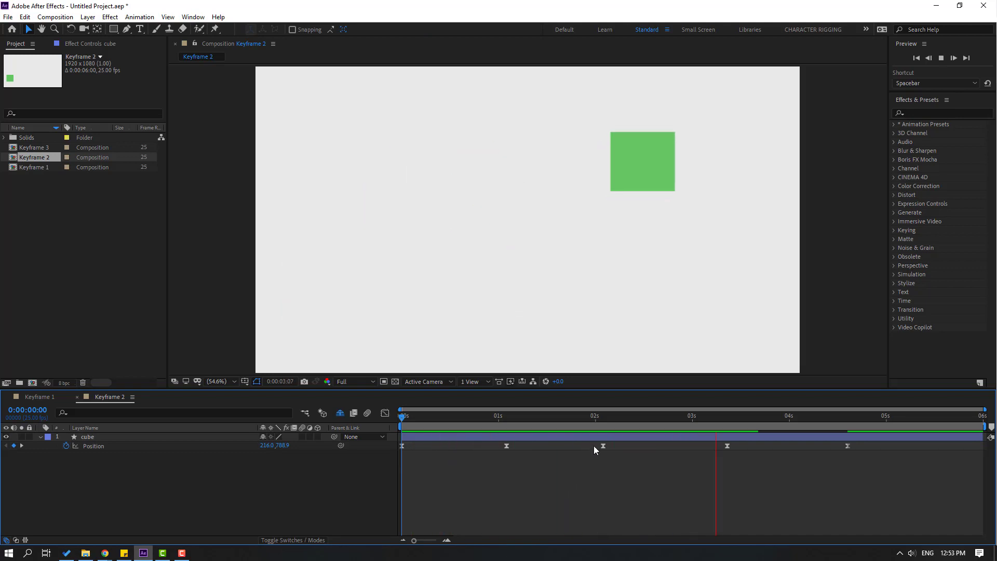
- In Keyframe 1, apply Easy Ease to all four Position keyframes
{"action": "left_click", "coordinate": [39, 396]}
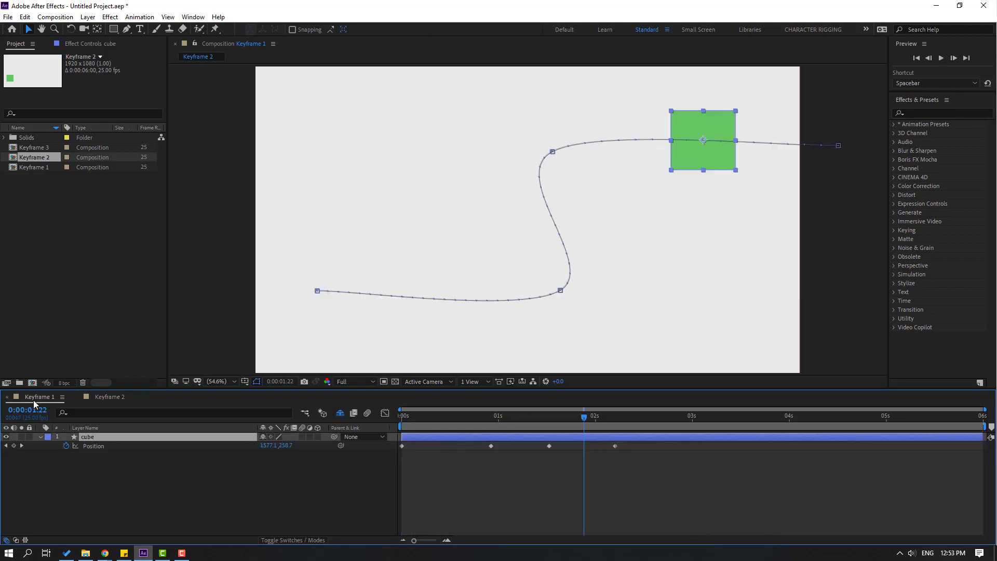
{"action": "left_click_drag", "start_coordinate": [622, 445], "coordinate": [398, 459]}
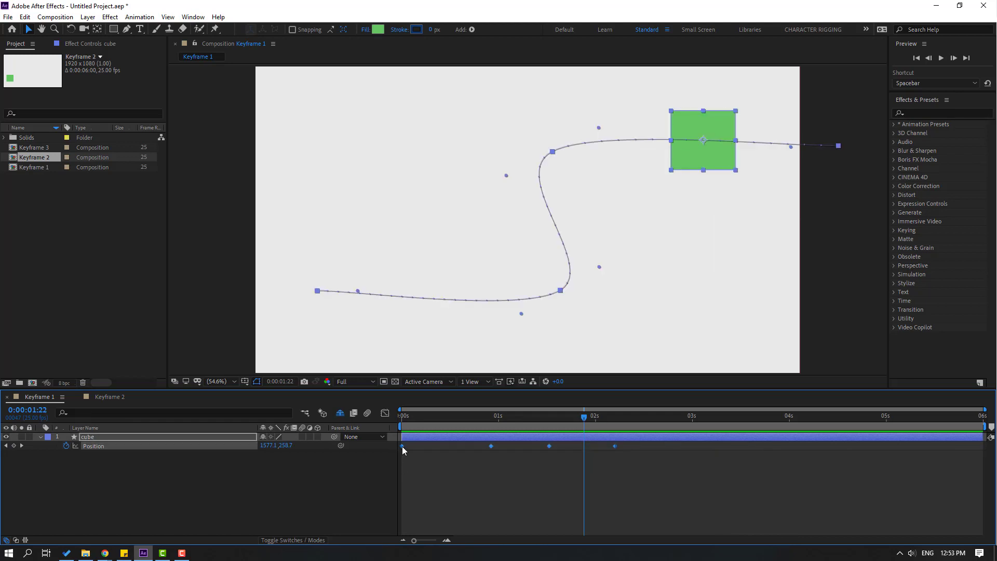
{"action": "right_click", "coordinate": [402, 446]}
{"action": "mouse_move", "coordinate": [434, 439]}
{"action": "left_click", "coordinate": [551, 473]}
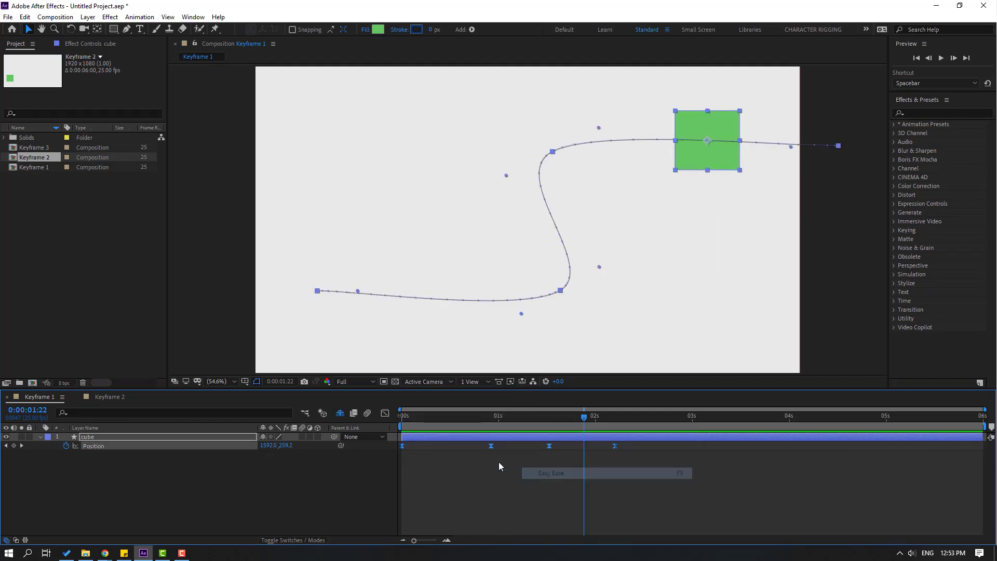
- Set Keyframe 1's Position keyframes to Linear spatial interpolation
{"action": "right_click", "coordinate": [402, 447]}
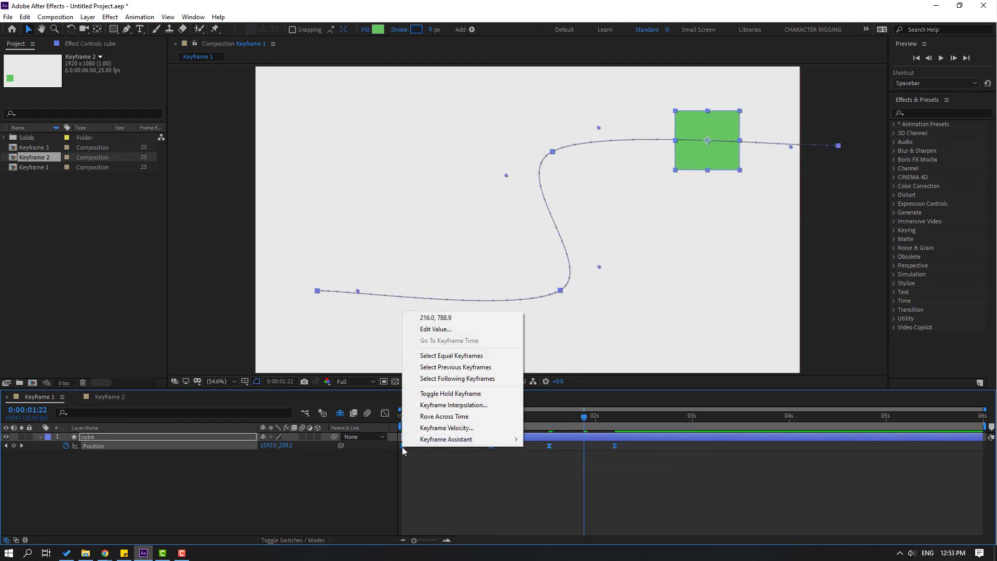
{"action": "left_click", "coordinate": [481, 405]}
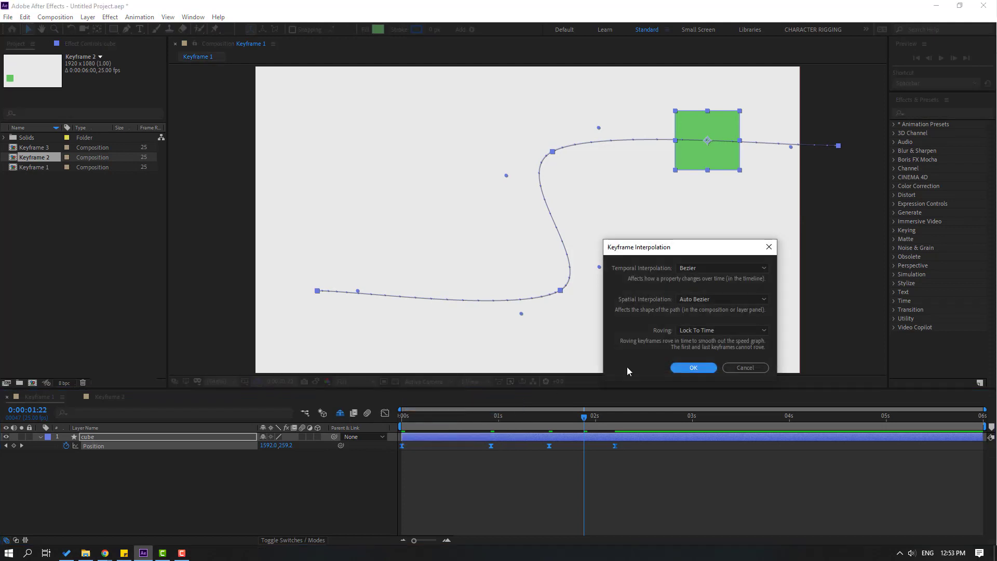
{"action": "left_click", "coordinate": [709, 299]}
{"action": "left_click", "coordinate": [691, 324]}
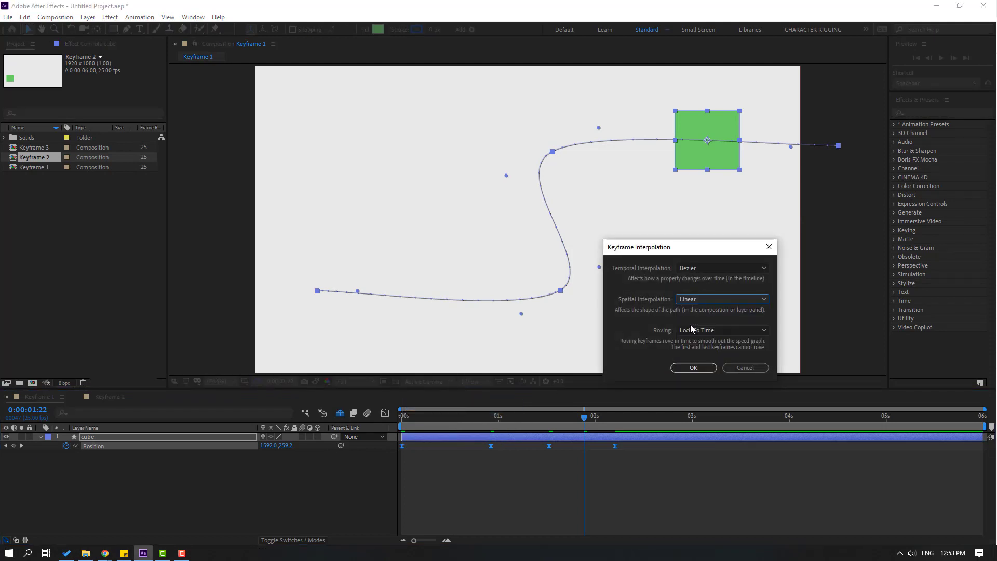
{"action": "left_click", "coordinate": [694, 368]}
{"action": "key", "text": "space"}
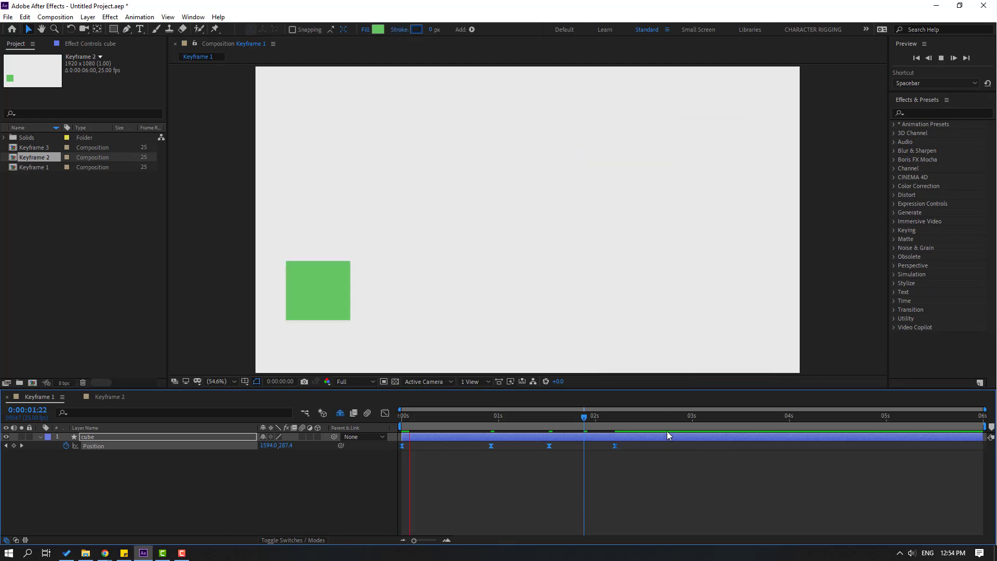
{"action": "left_click", "coordinate": [589, 418]}
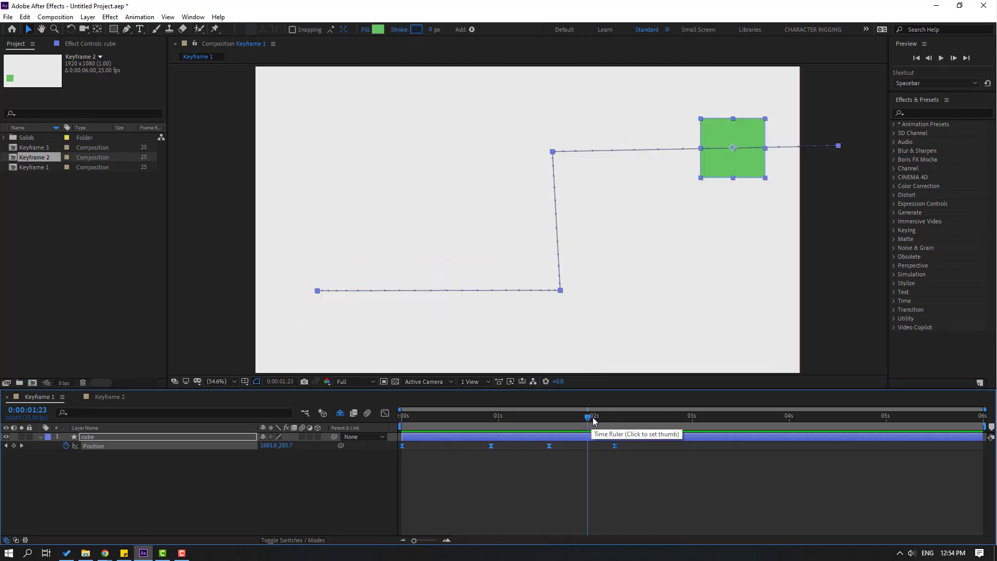
{"action": "left_click", "coordinate": [556, 417]}
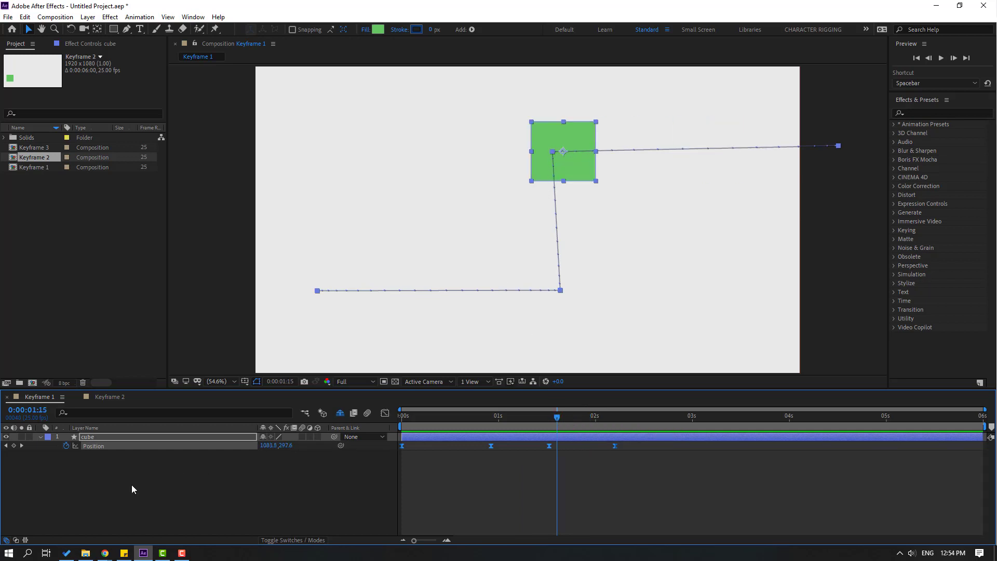
{"action": "left_click", "coordinate": [566, 460]}
- With the Convert Vertex Tool, pull Bezier handles from the bottom and upper path corners
{"action": "left_click_drag", "start_coordinate": [628, 448], "coordinate": [391, 470]}
{"action": "left_click", "coordinate": [128, 31]}
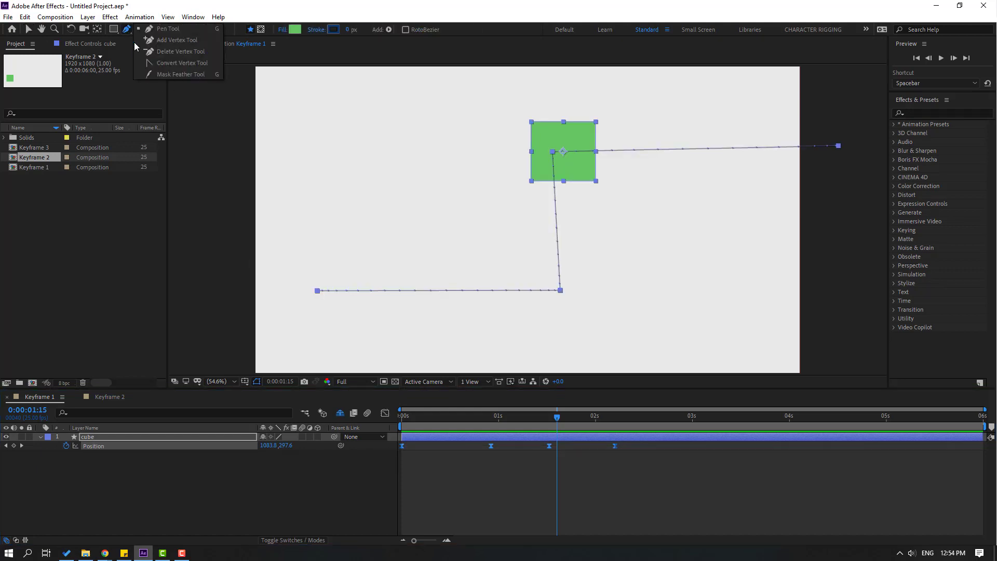
{"action": "left_click", "coordinate": [182, 63]}
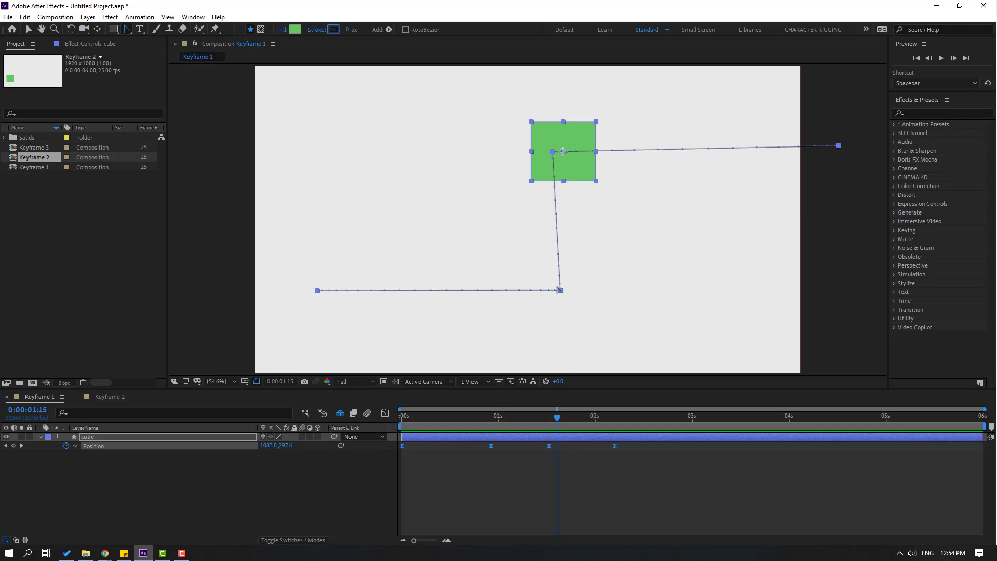
{"action": "left_click_drag", "start_coordinate": [560, 289], "coordinate": [632, 261]}
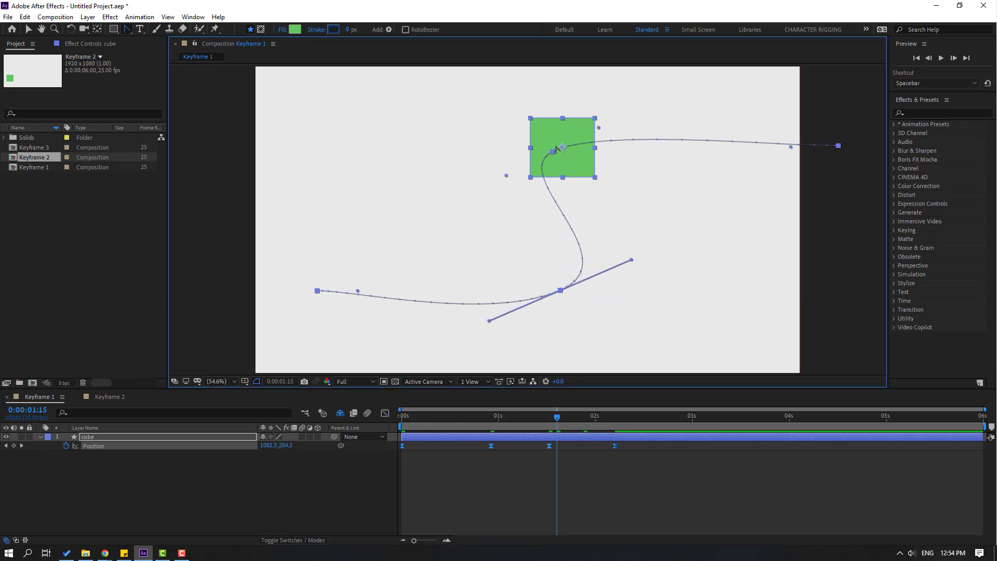
{"action": "left_click_drag", "start_coordinate": [552, 151], "coordinate": [615, 98]}
- Reshape the bottom vertex curve further, then preview the smoothed motion
{"action": "left_click", "coordinate": [567, 489]}
{"action": "left_click", "coordinate": [552, 438]}
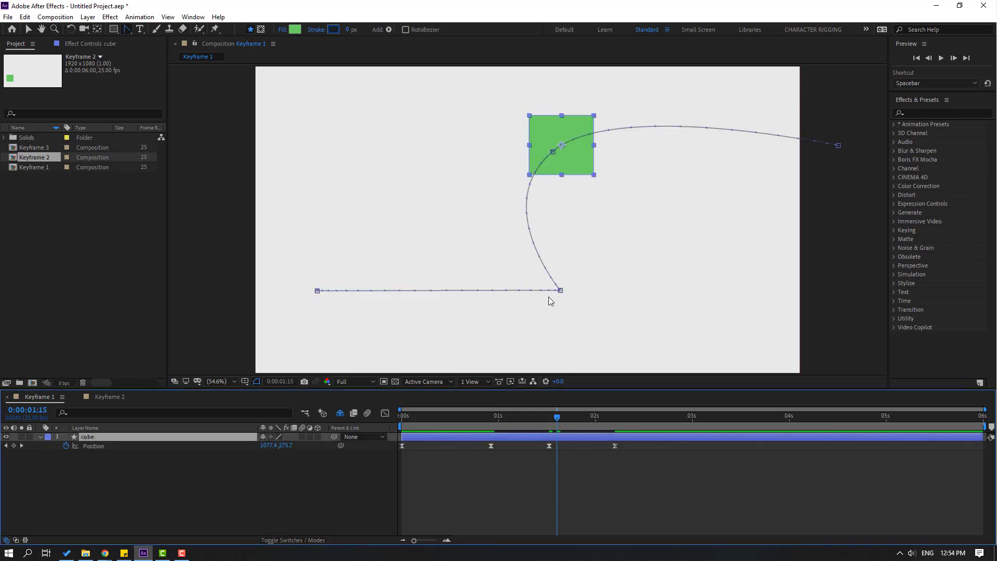
{"action": "left_click_drag", "start_coordinate": [559, 290], "coordinate": [627, 203]}
{"action": "key", "text": "space"}
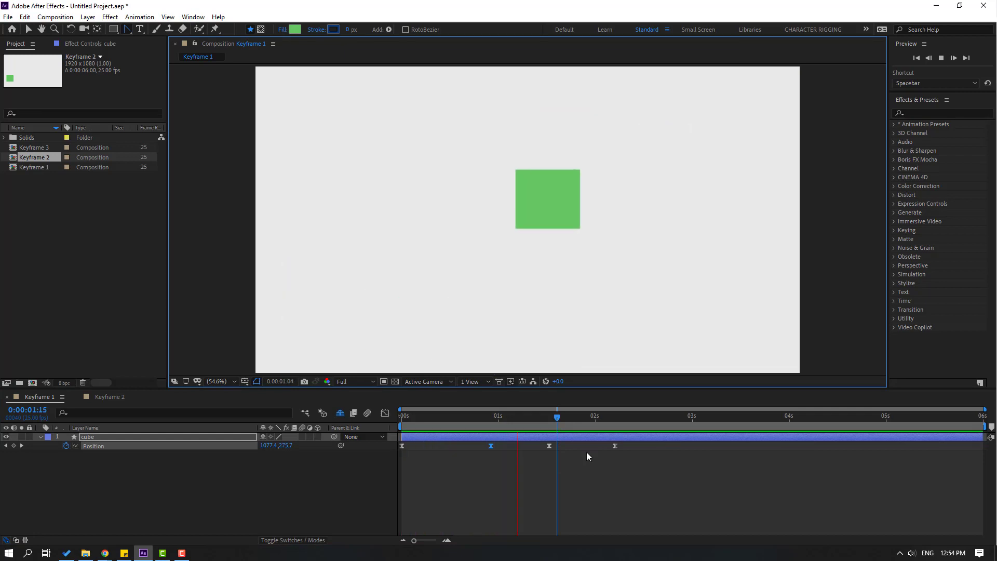
{"action": "key", "text": "space"}
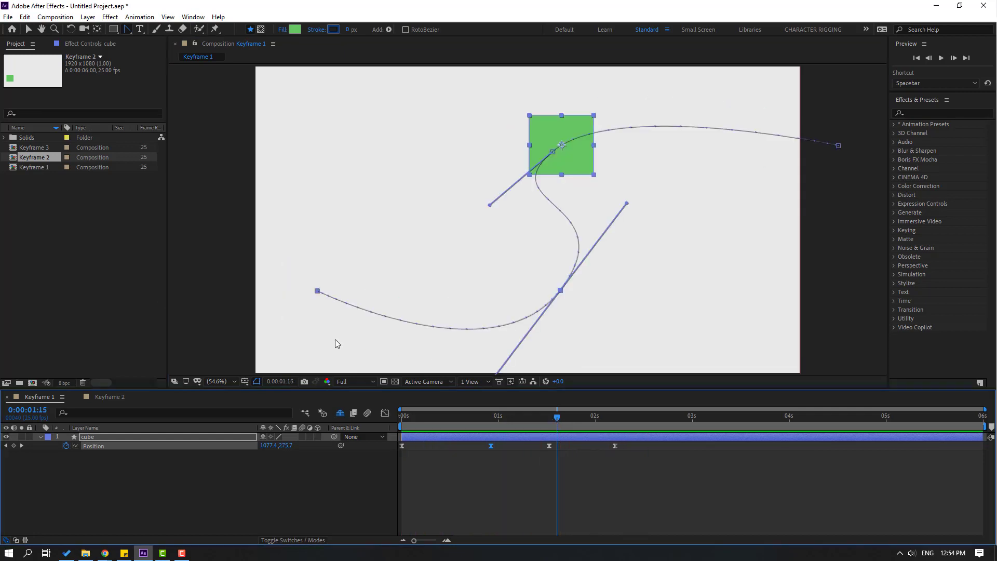
- In Keyframe 3, reveal the cube's Position and set a keyframe at 0s
{"action": "double_click", "coordinate": [33, 148]}
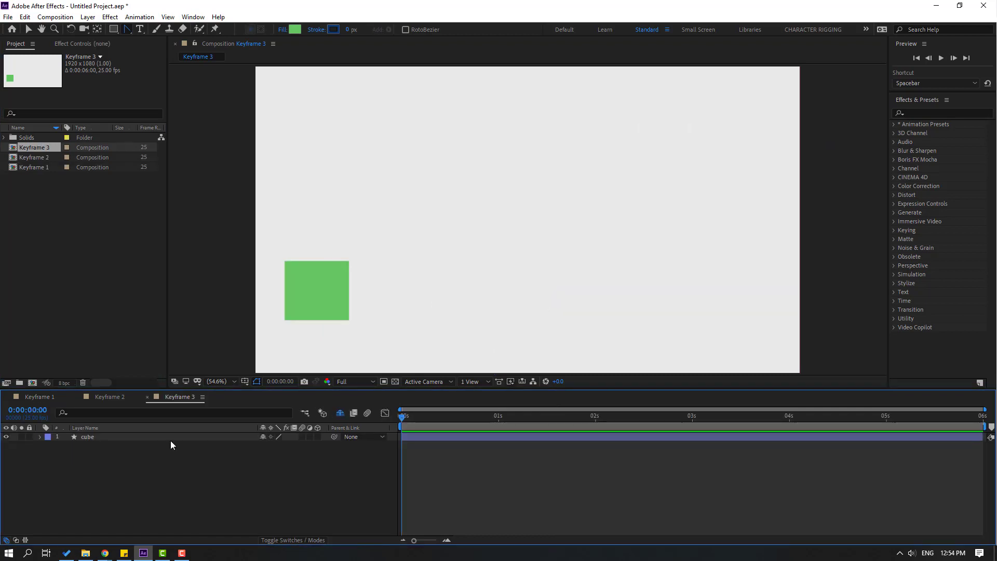
{"action": "left_click", "coordinate": [294, 310]}
{"action": "left_click", "coordinate": [203, 475]}
{"action": "left_click", "coordinate": [86, 437]}
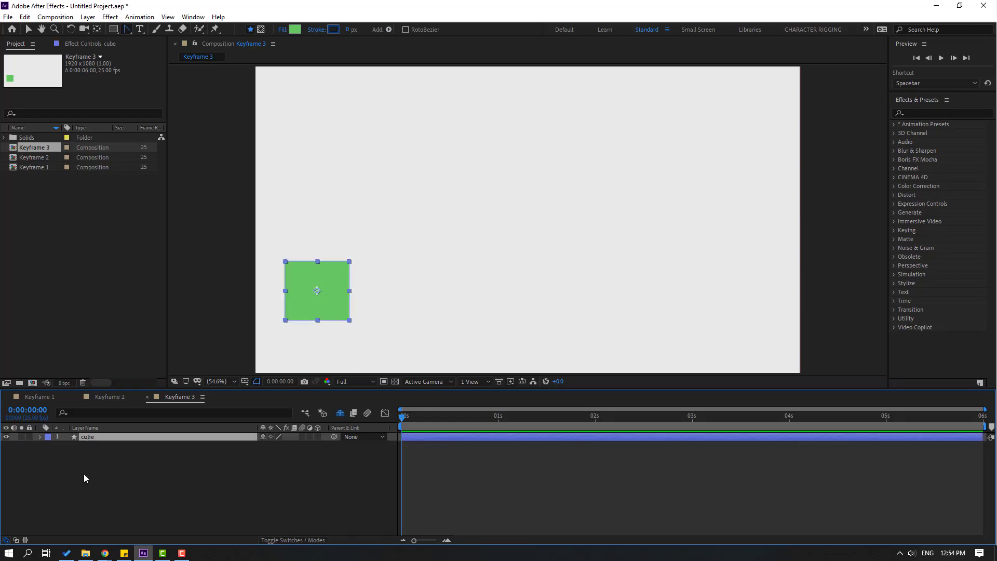
{"action": "key", "text": "p"}
{"action": "left_click", "coordinate": [63, 447]}
- At 0:00:00:10, slide the cube right to X 885
{"action": "key", "text": "shift+Page_Down"}
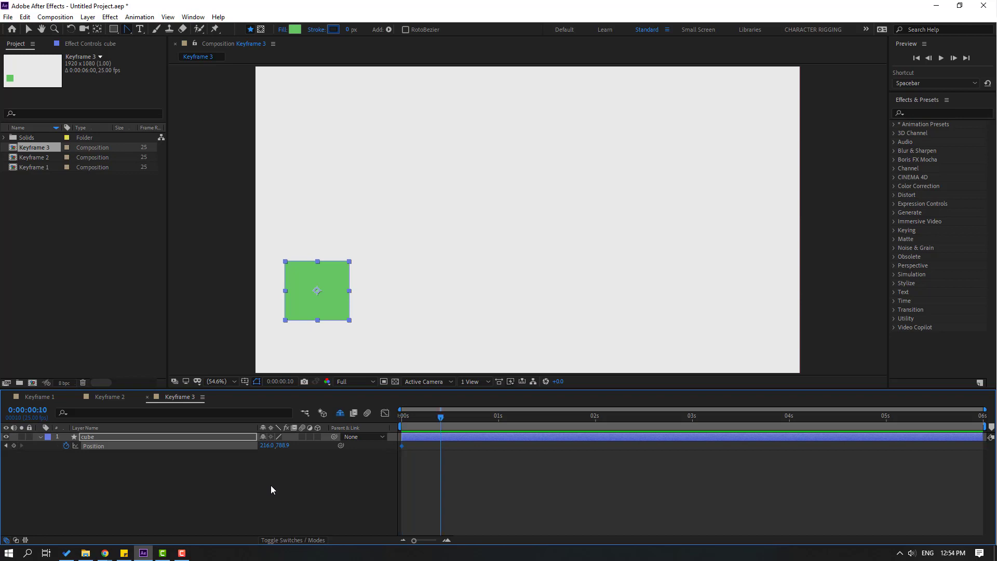
{"action": "left_click_drag", "start_coordinate": [438, 426], "coordinate": [399, 432]}
{"action": "left_click", "coordinate": [282, 383]}
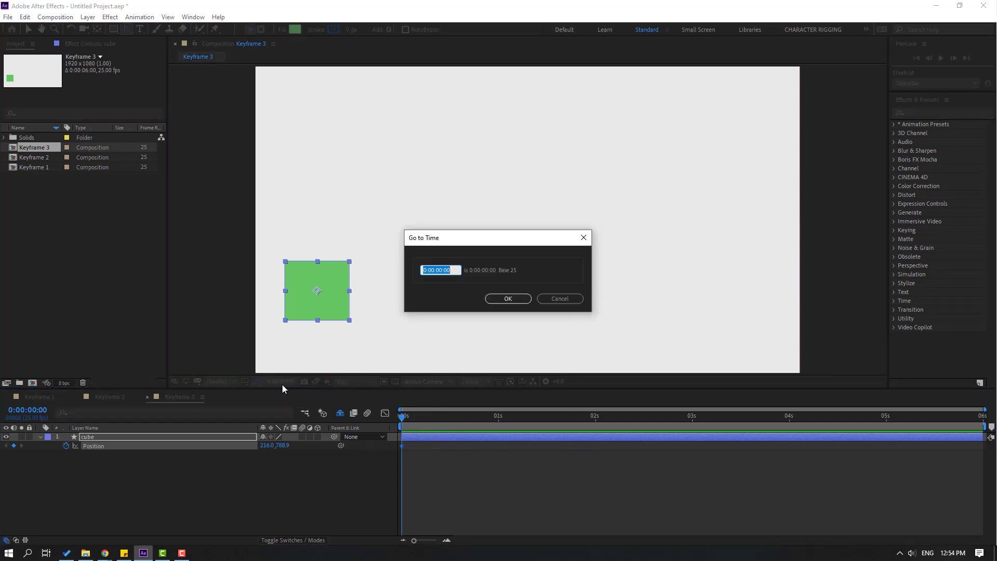
{"action": "type", "text": "+"}
{"action": "left_click", "coordinate": [523, 300]}
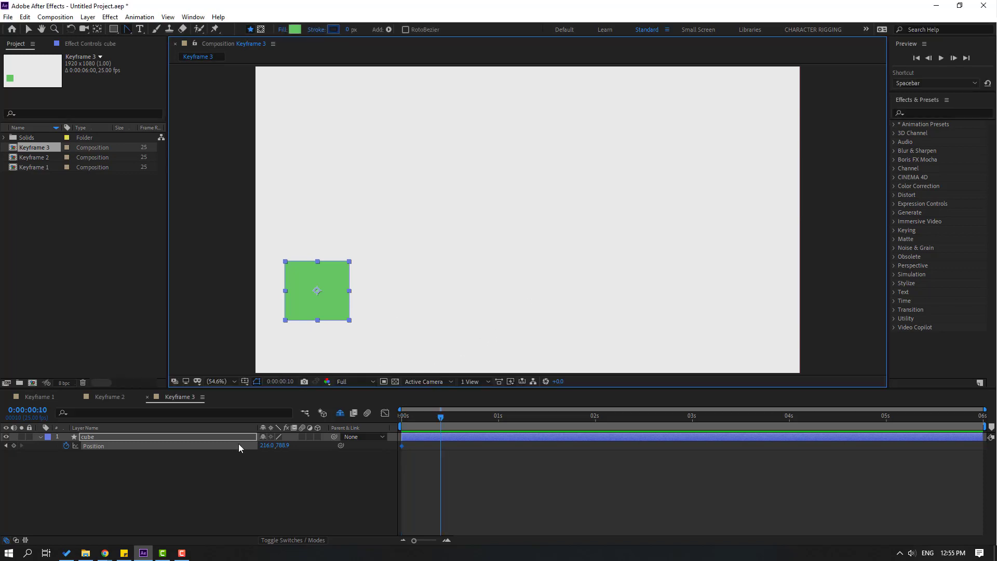
{"action": "left_click_drag", "start_coordinate": [274, 445], "coordinate": [443, 490]}
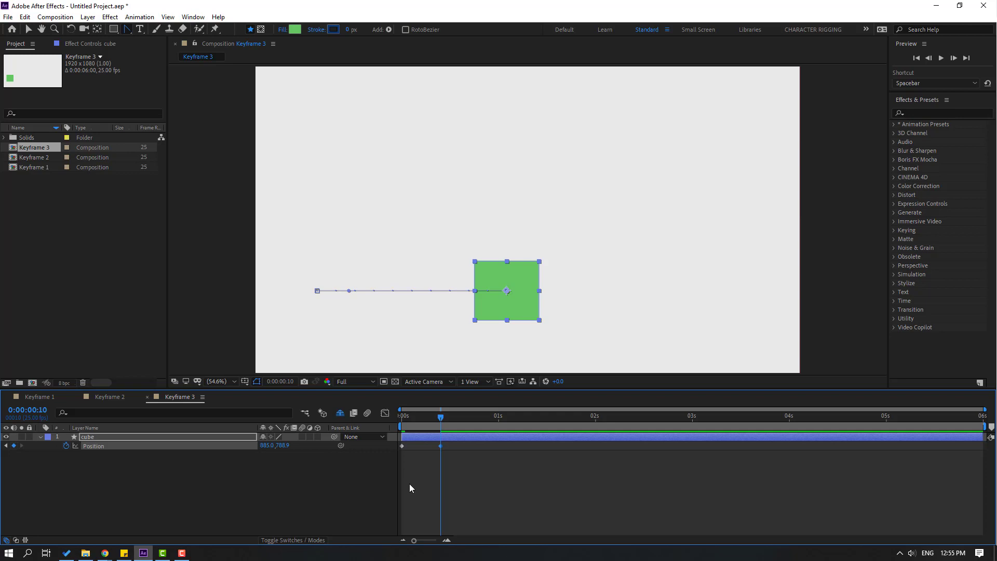
- Hold a frame, raise the cube to Y 302.9, hold again, then slide it right to X 1741
{"action": "key", "text": "Page_Down"}
{"action": "key", "text": "shift+Page_Down"}
{"action": "left_click_drag", "start_coordinate": [287, 445], "coordinate": [12, 466]}
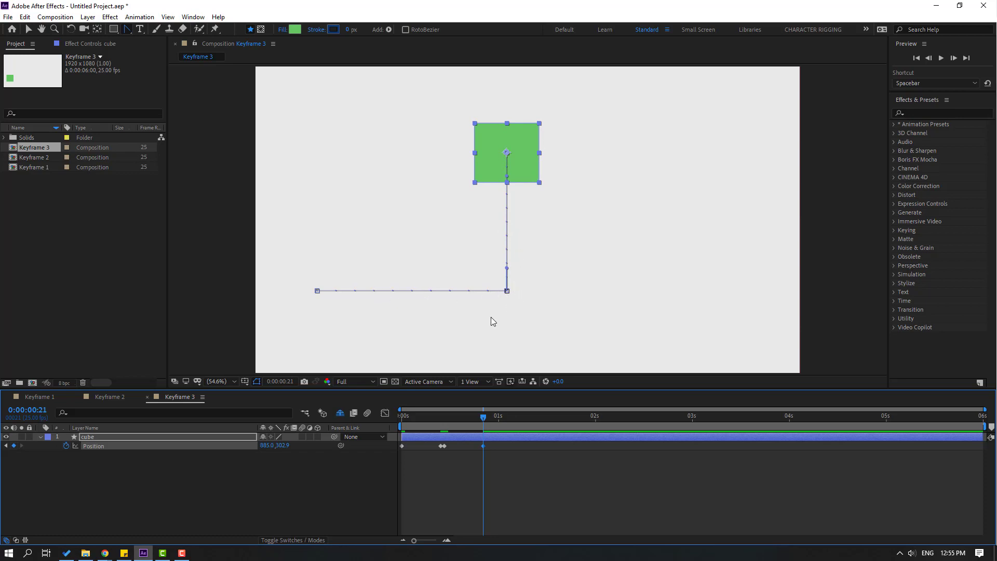
{"action": "key", "text": "Page_Down"}
{"action": "key", "text": "shift+Page_Down"}
{"action": "left_click_drag", "start_coordinate": [375, 442], "coordinate": [686, 434]}
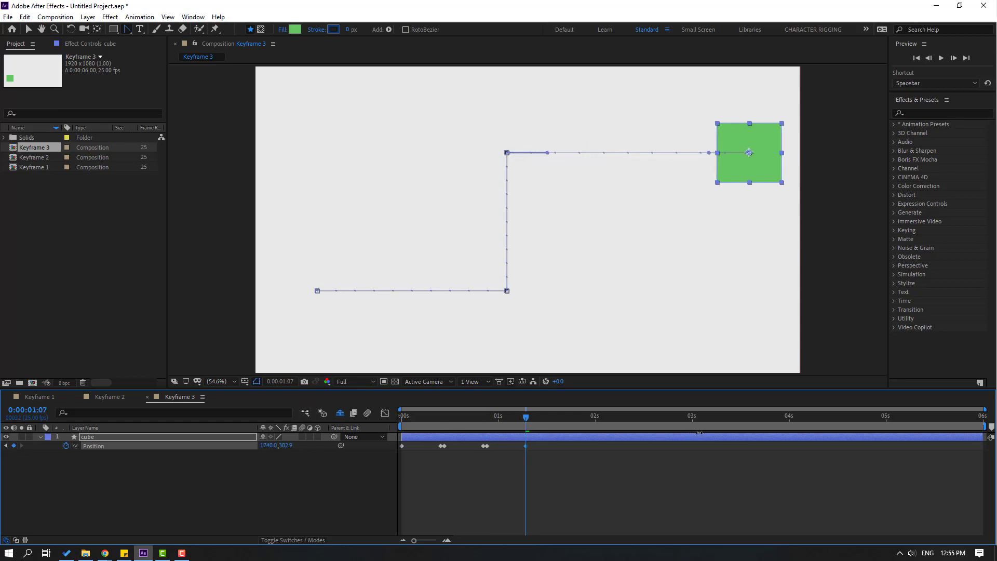
- Preview the Keyframe 3 animation and select the second pair of keyframes
{"action": "key", "text": "space"}
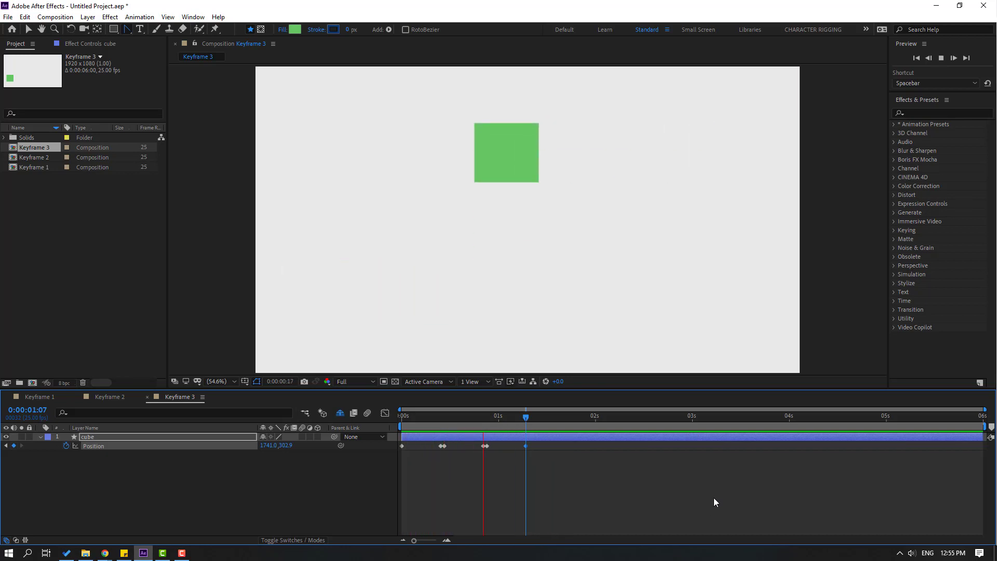
{"action": "left_click", "coordinate": [445, 447]}
{"action": "left_click", "coordinate": [485, 446]}
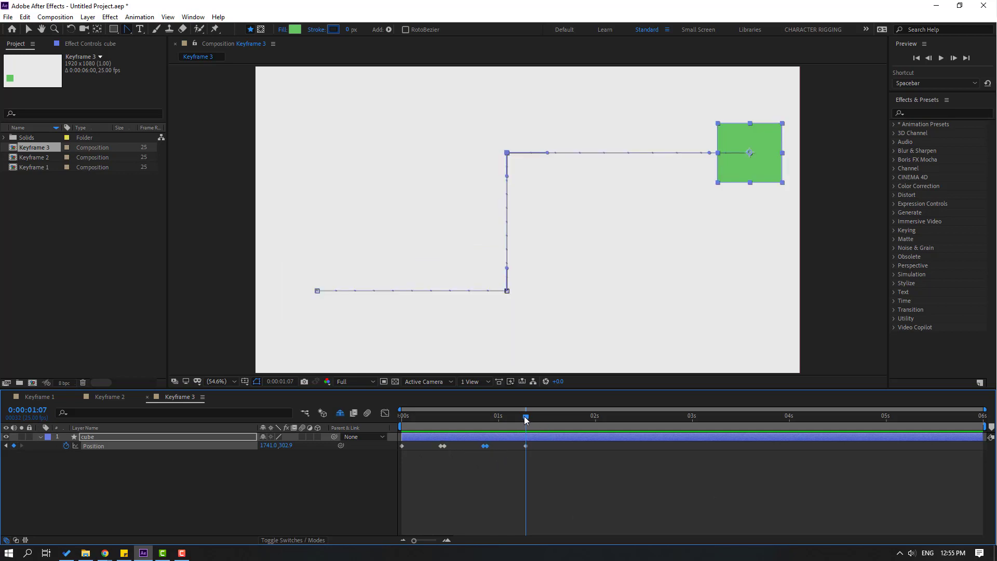
{"action": "key", "text": "Home"}
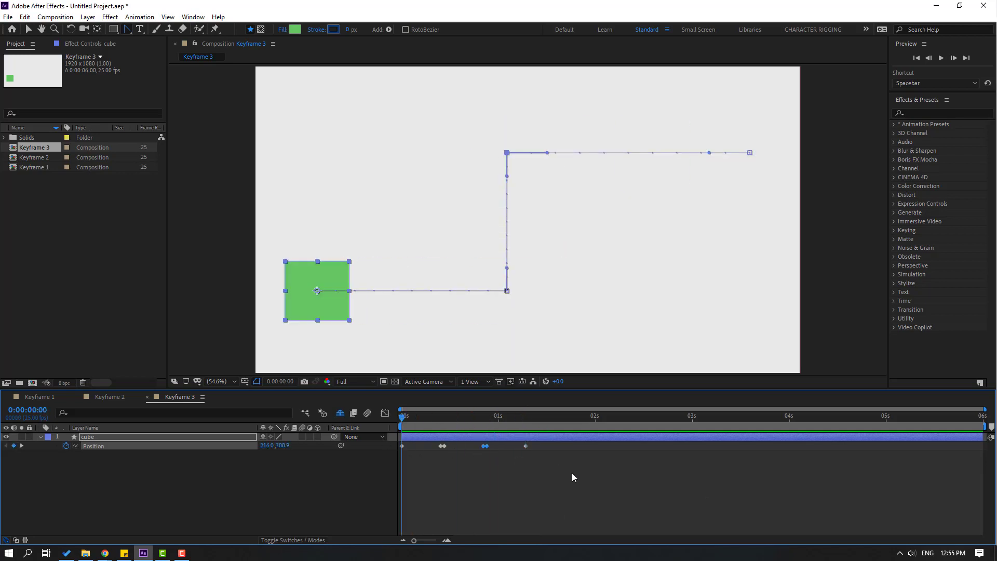
{"action": "key", "text": "space"}
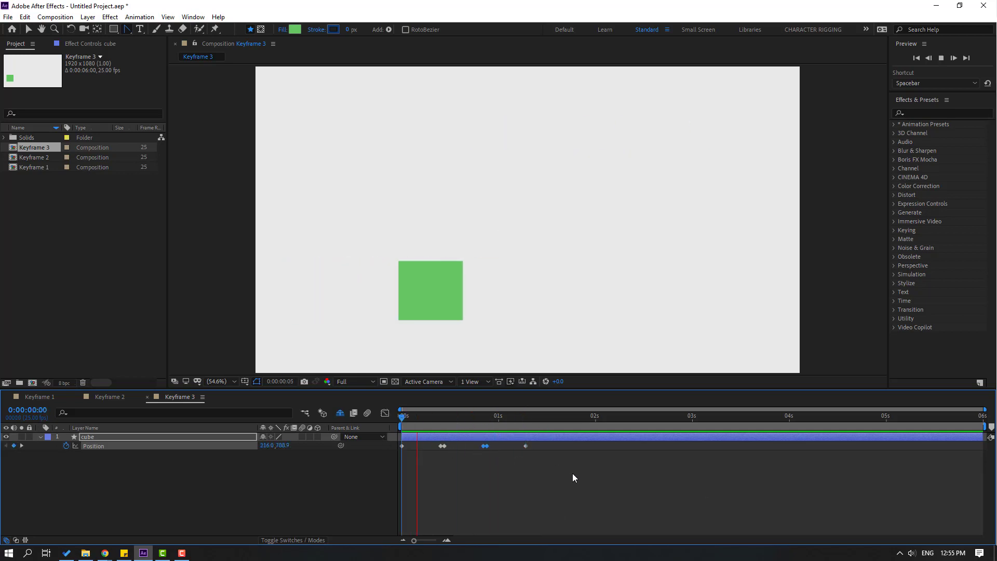
{"action": "left_click", "coordinate": [539, 418]}
{"action": "key", "text": "space"}
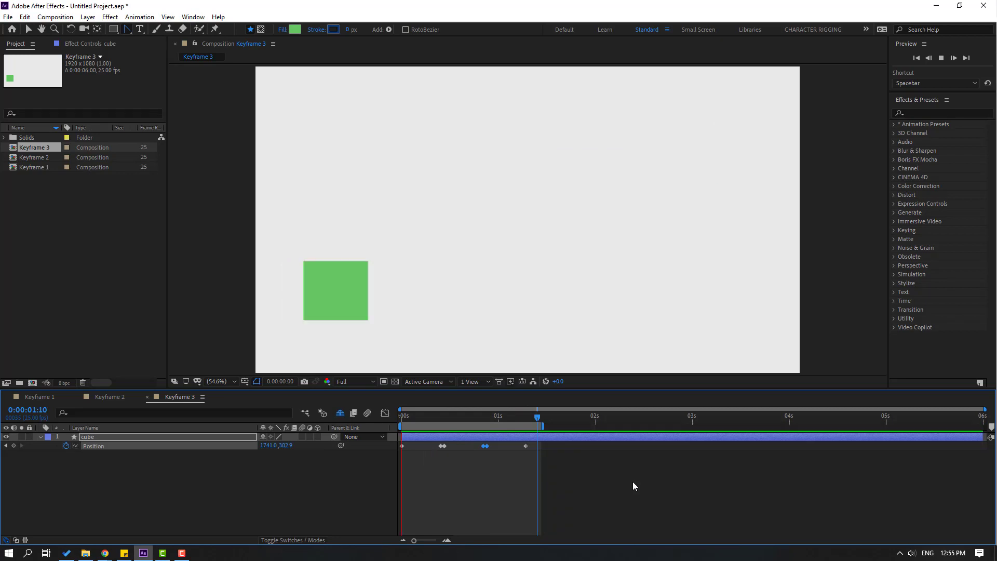